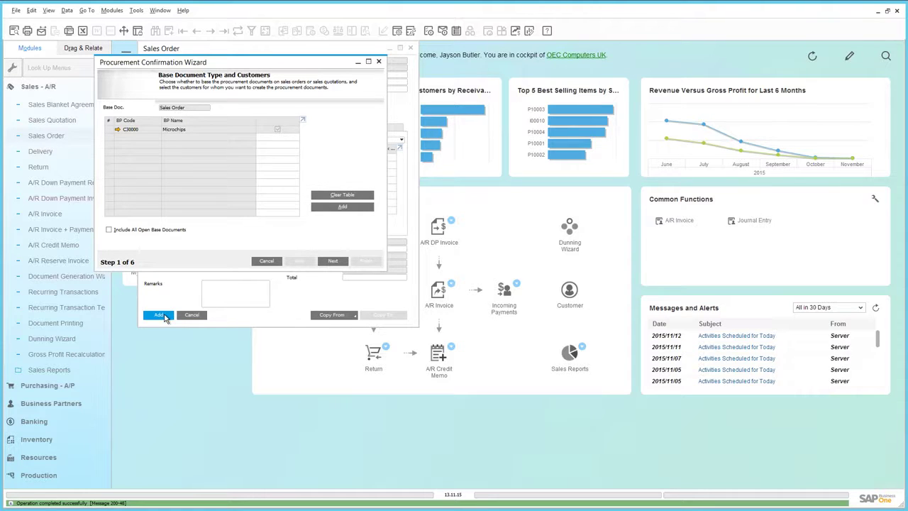
# - Run the wizard from the sales order with No Consolidation, creating production order 159 for 10 units of item 10013
pyautogui.click(332, 261)
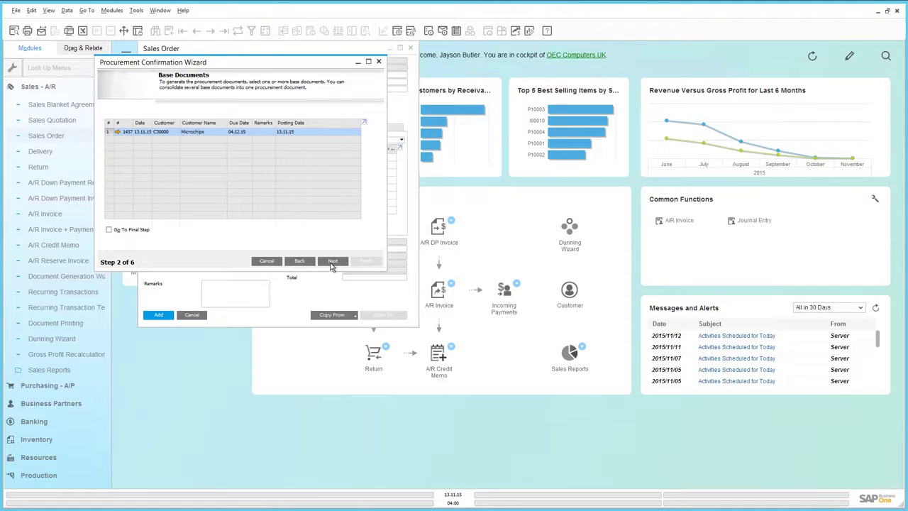
pyautogui.click(331, 261)
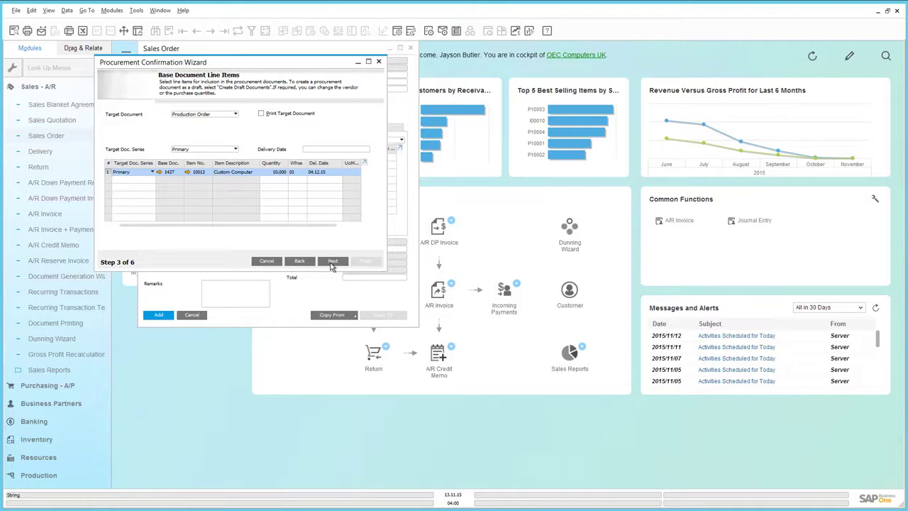
pyautogui.click(331, 262)
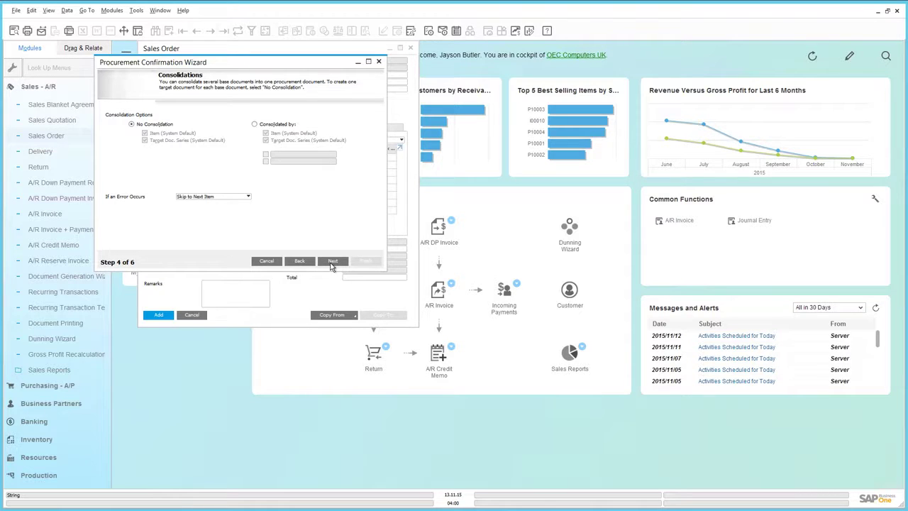
pyautogui.click(331, 263)
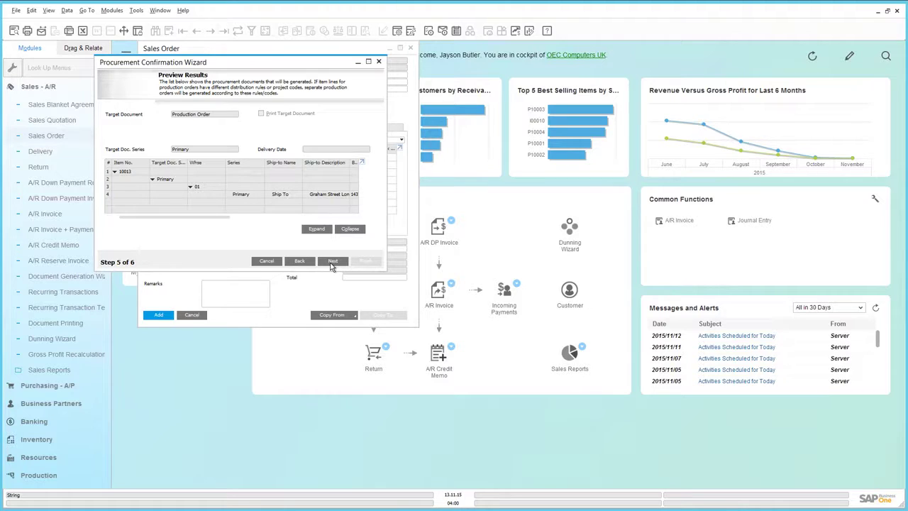
pyautogui.click(331, 261)
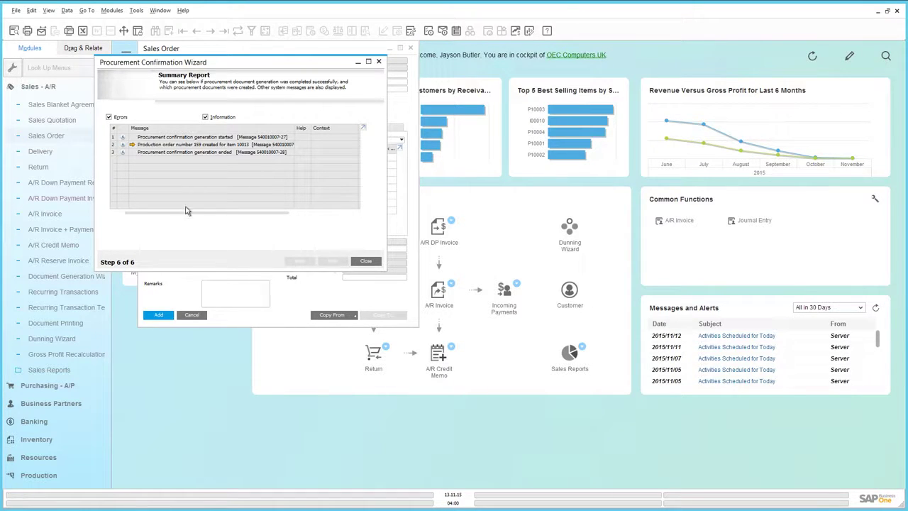
pyautogui.click(132, 145)
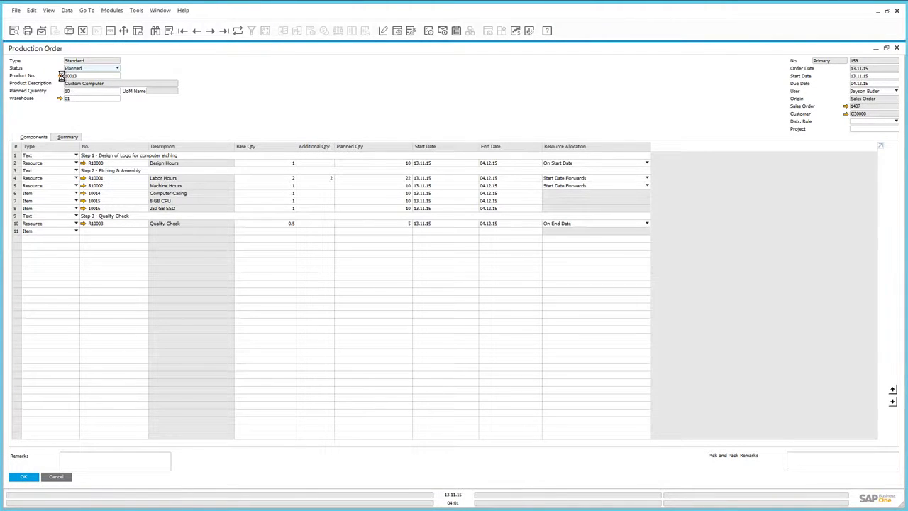
# - Open the Custom Computer's bill of materials from production order 159's Product No. link
pyautogui.click(61, 76)
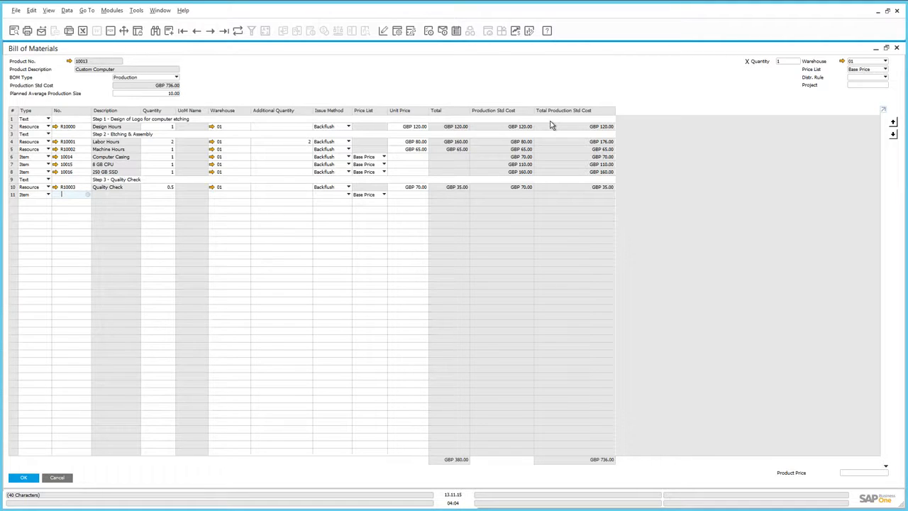
pyautogui.click(12, 142)
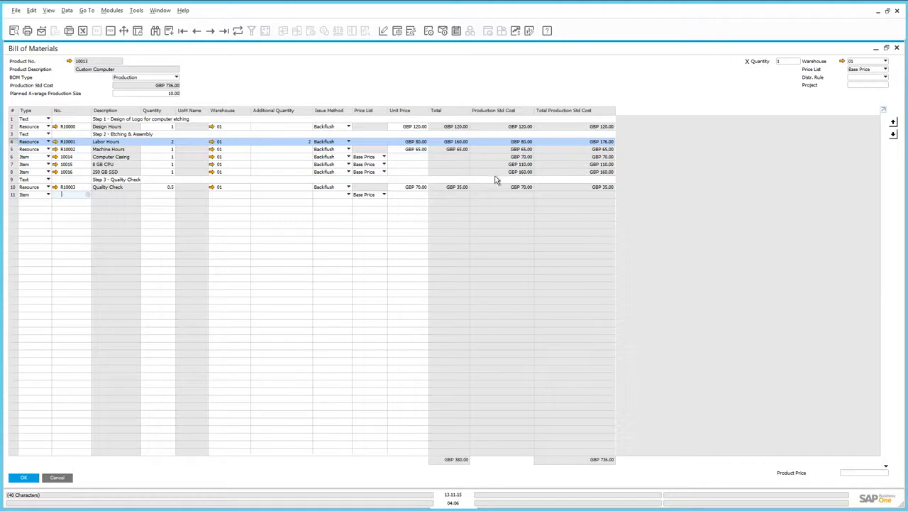
# - Change item 10014's Production Std Cost on the Production Data tab to 80 and update the record
pyautogui.click(55, 156)
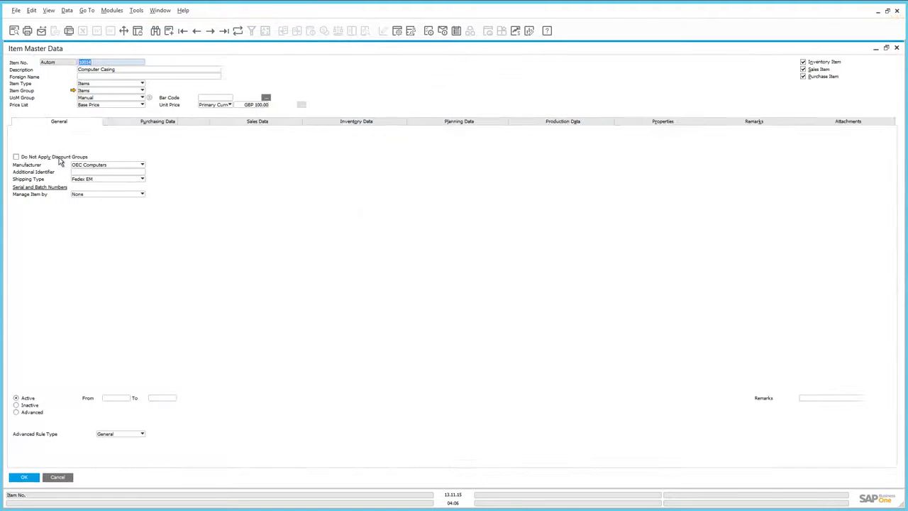
pyautogui.click(523, 121)
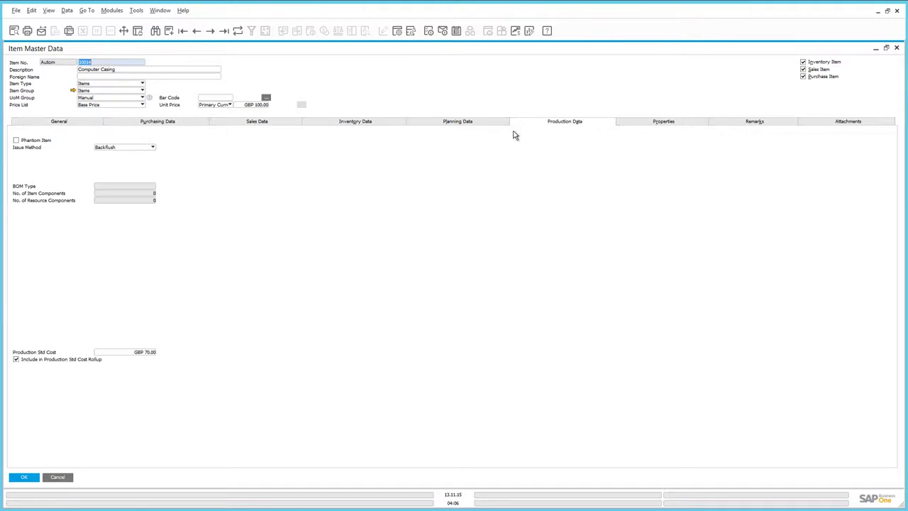
pyautogui.doubleClick(153, 351)
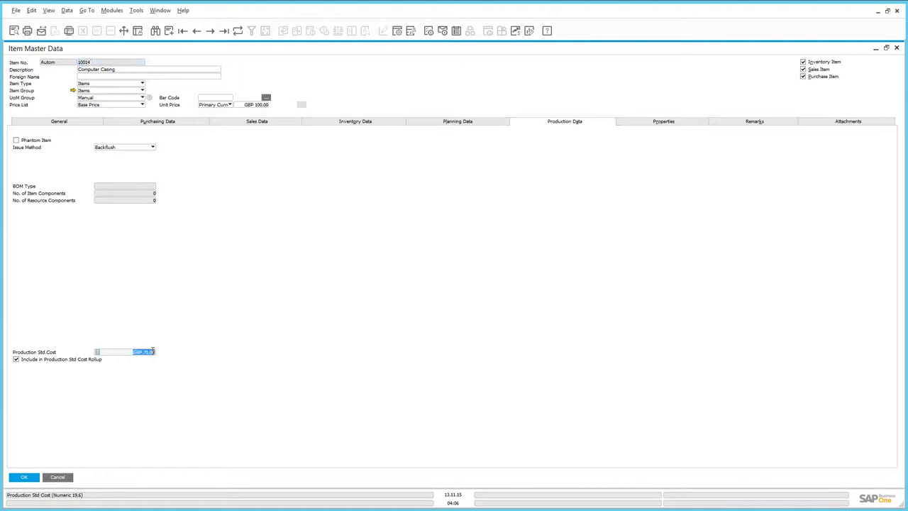
pyautogui.write('80')
pyautogui.click(25, 478)
pyautogui.click(25, 478)
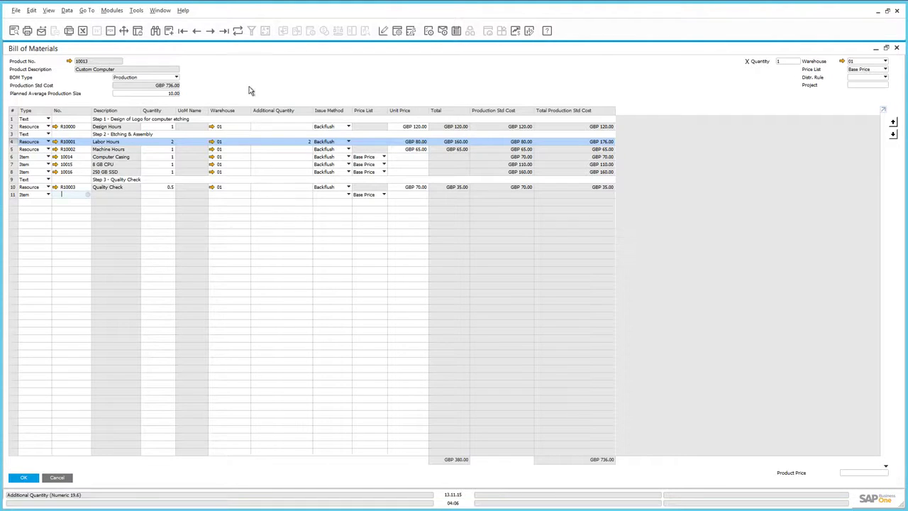
# - Refresh the bill so Computer Casing reads GBP 80.00 and line totals reach GBP 746.00
pyautogui.click(237, 30)
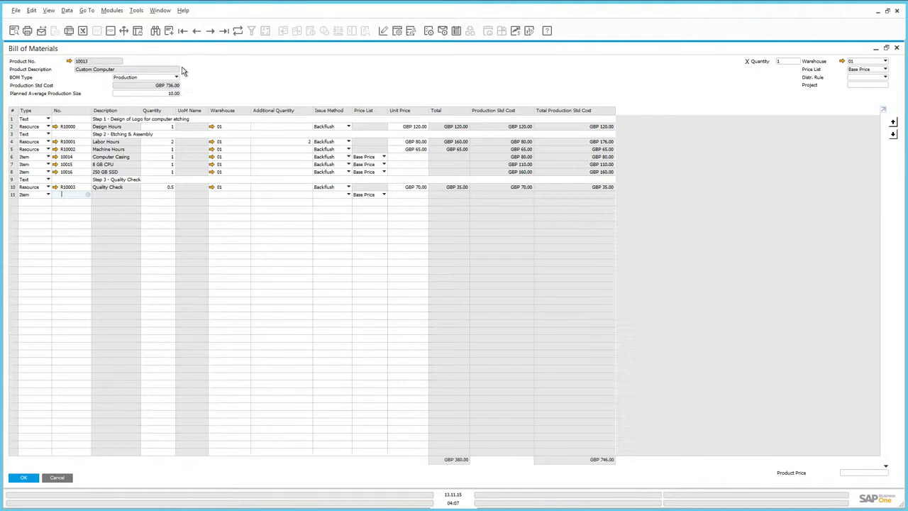
# - Run the Production Std Cost Rollup for all parent items with the default criteria
pyautogui.click(118, 11)
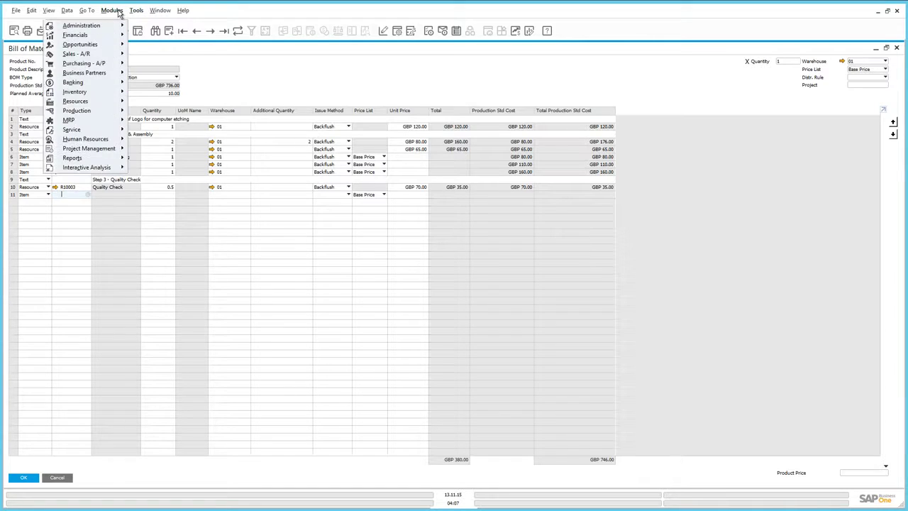
pyautogui.moveTo(114, 111)
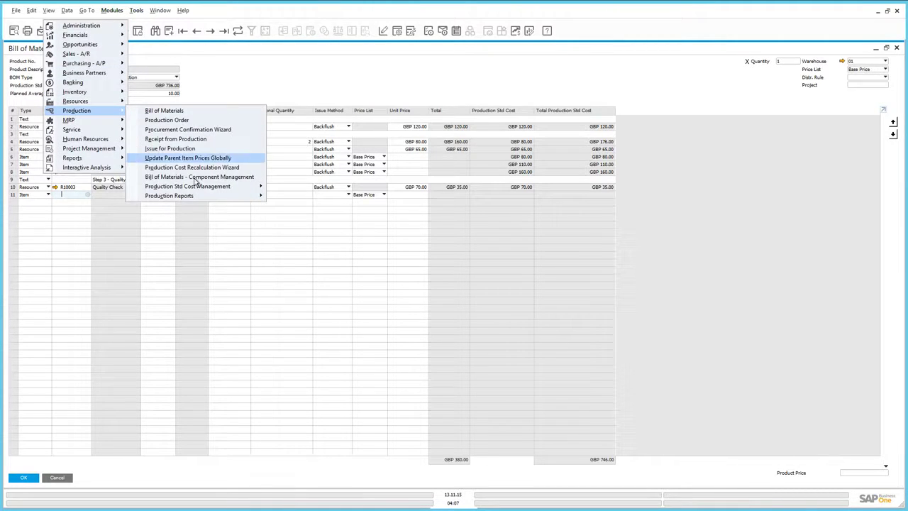
pyautogui.moveTo(211, 186)
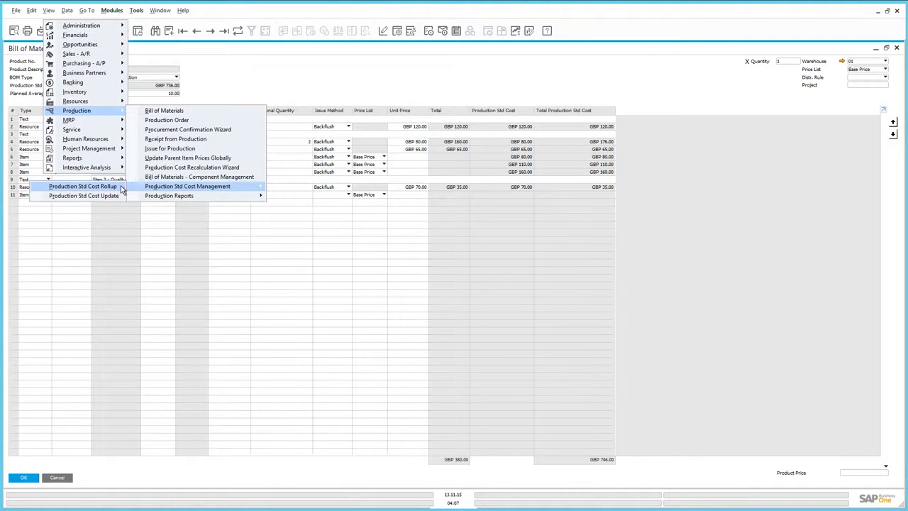
pyautogui.click(120, 185)
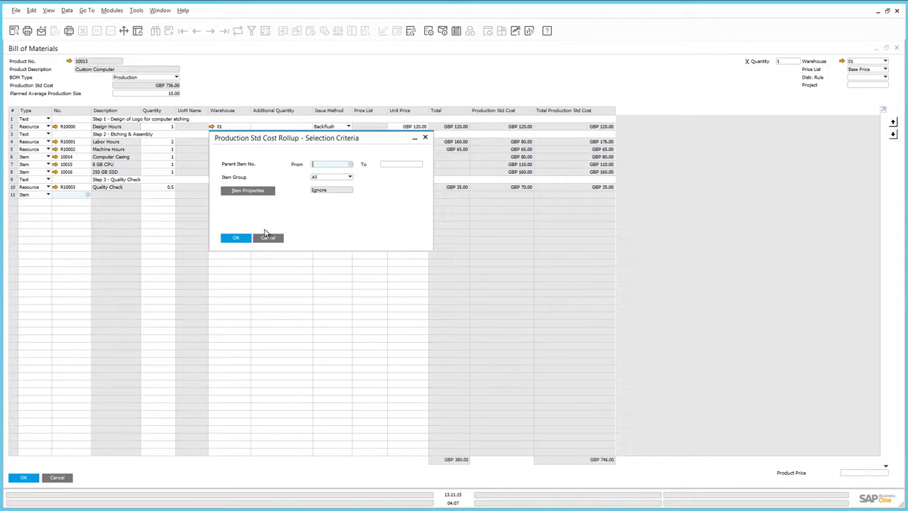
pyautogui.click(243, 239)
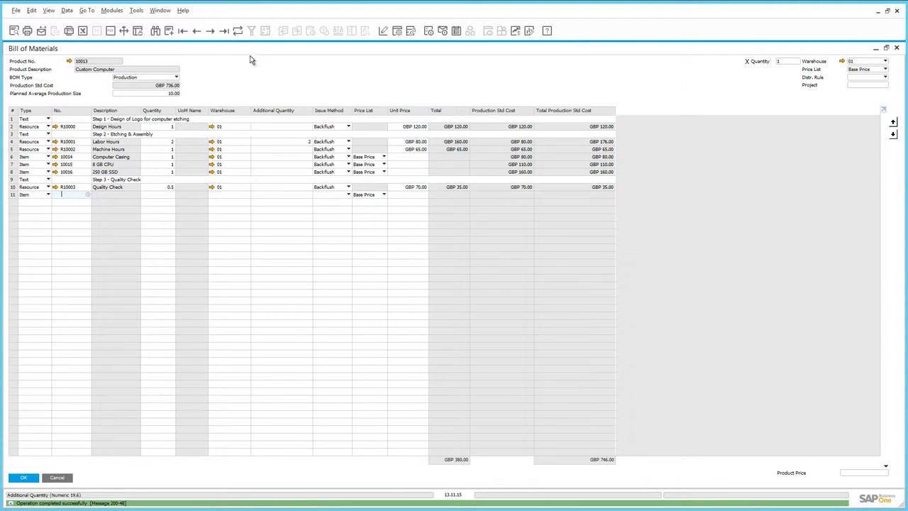
# - Refresh the bill so its header Production Std Cost shows GBP 746.00
pyautogui.click(239, 33)
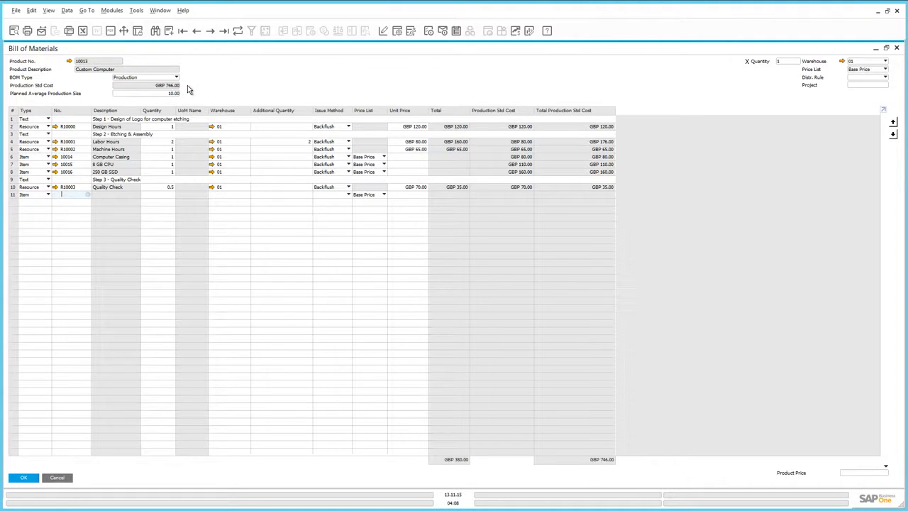
pyautogui.click(117, 12)
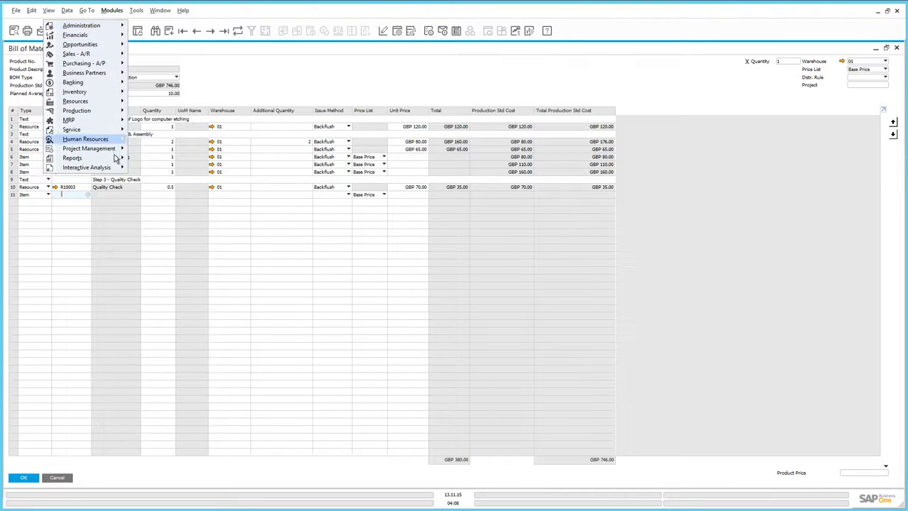
pyautogui.moveTo(117, 160)
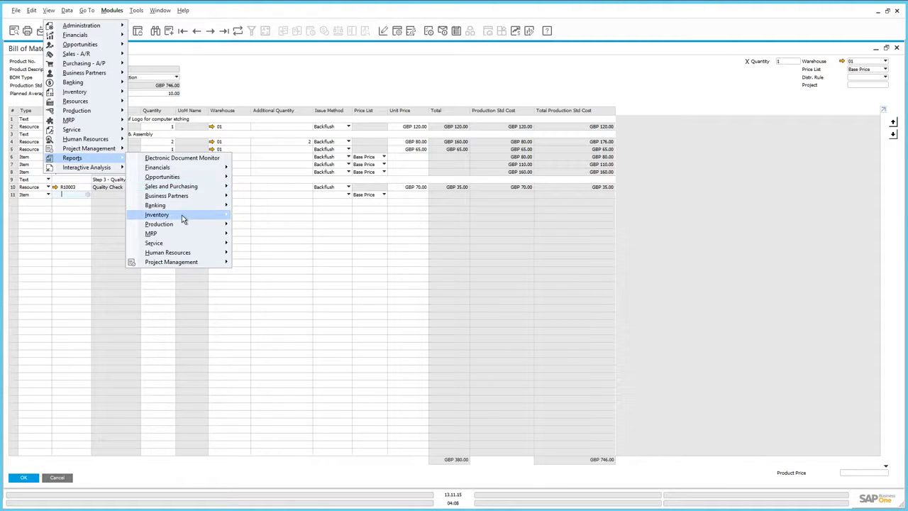
pyautogui.moveTo(183, 218)
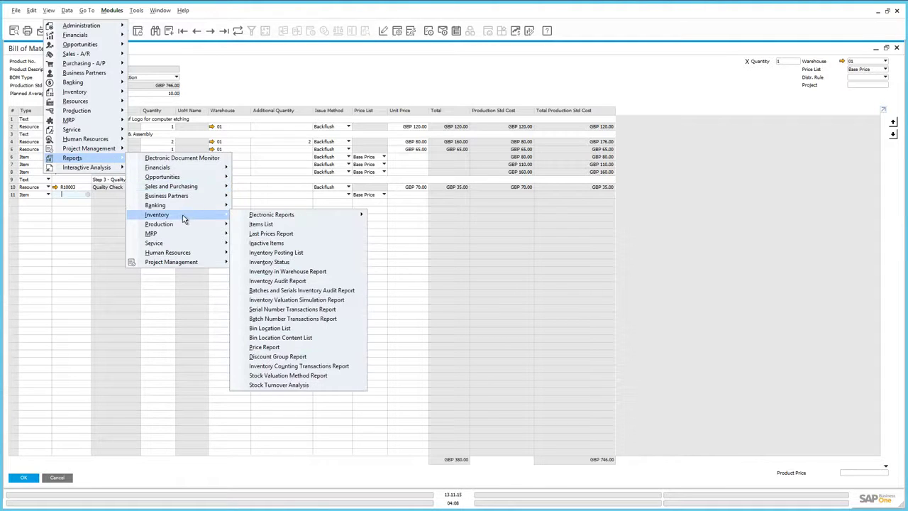
pyautogui.click(261, 224)
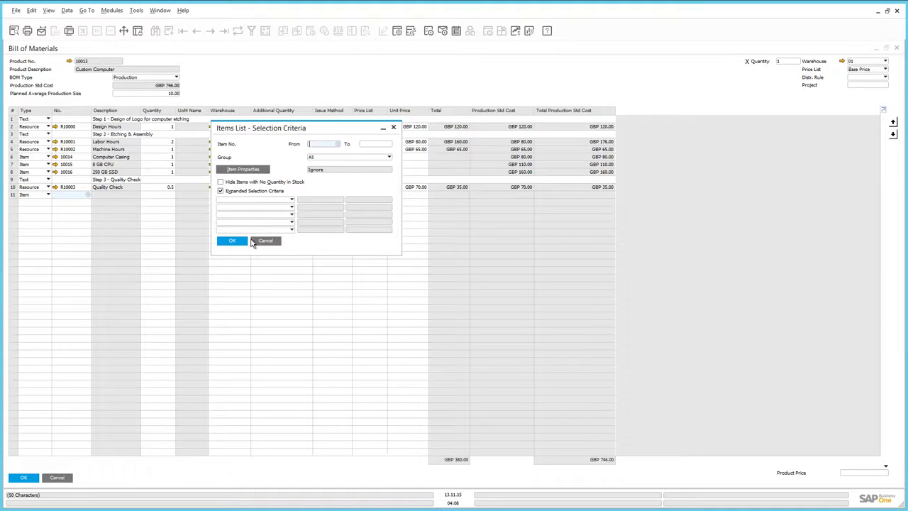
pyautogui.click(234, 241)
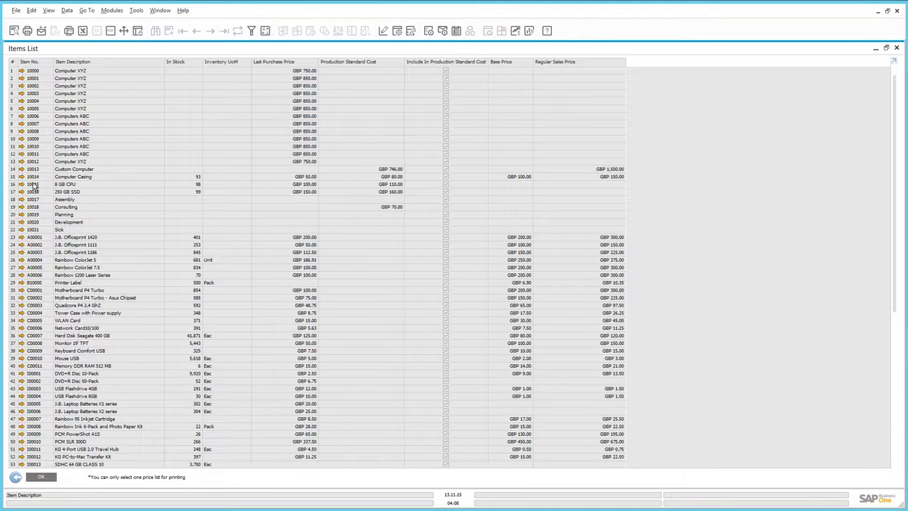
pyautogui.click(13, 178)
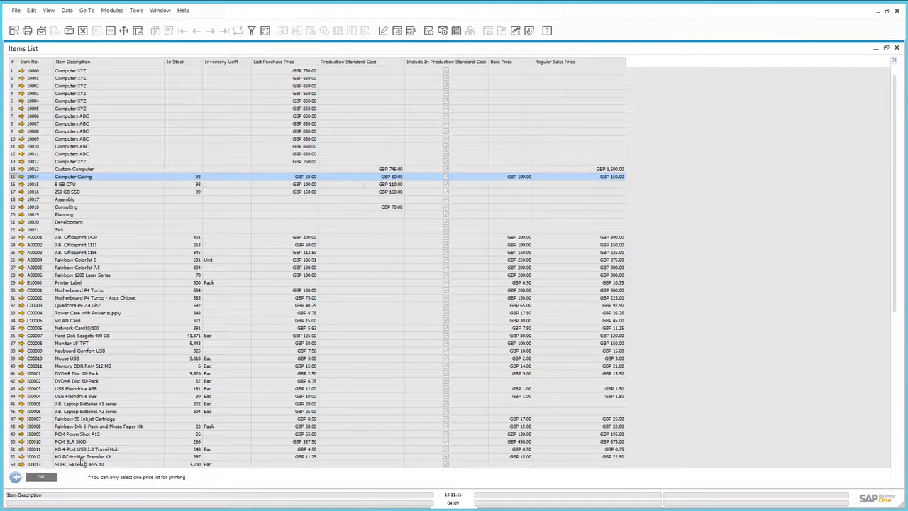
pyautogui.click(47, 480)
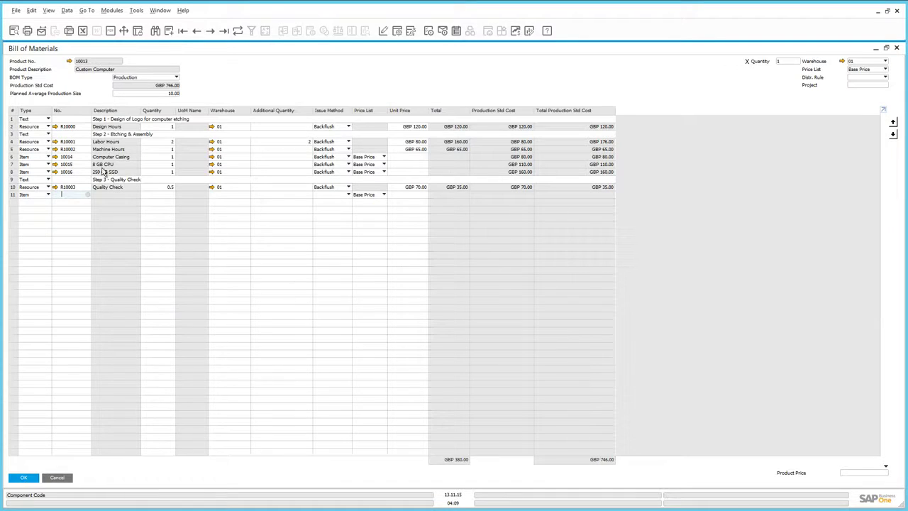
# - Run the Production Std Cost Update for all items with the default criteria
pyautogui.click(111, 10)
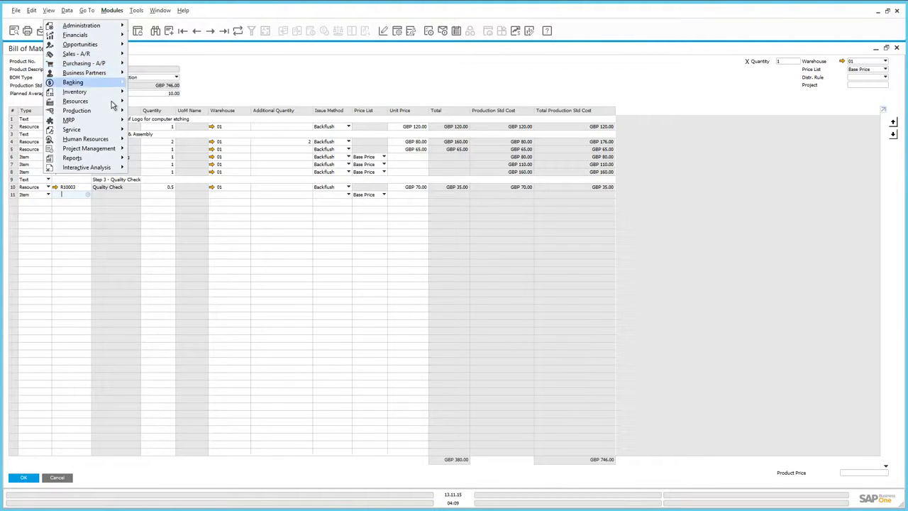
pyautogui.moveTo(121, 114)
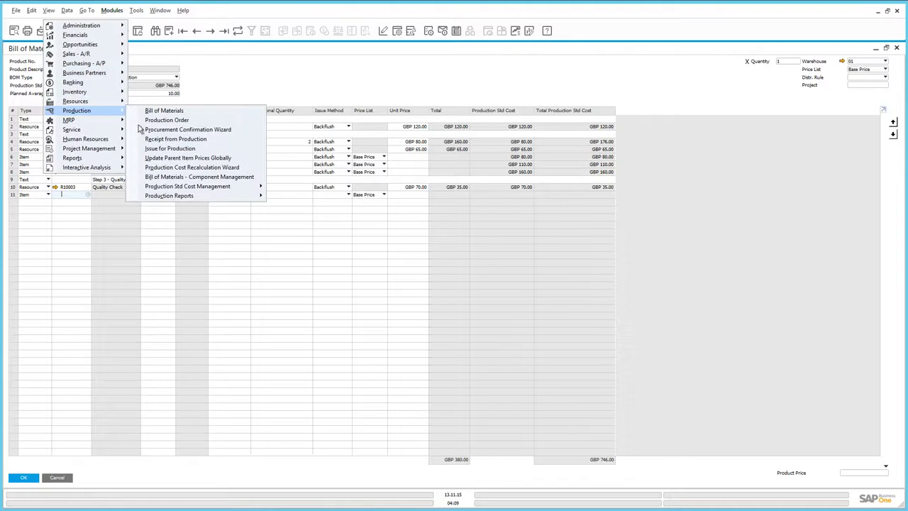
pyautogui.moveTo(191, 186)
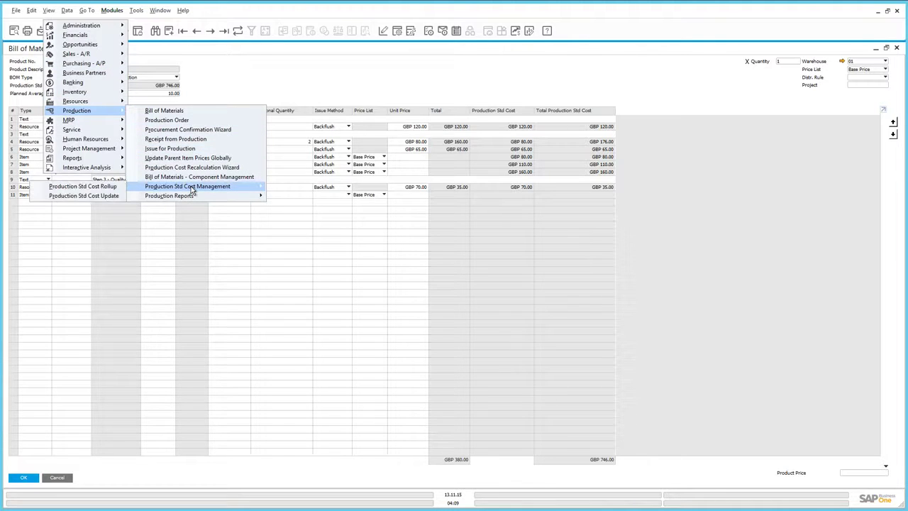
pyautogui.click(121, 196)
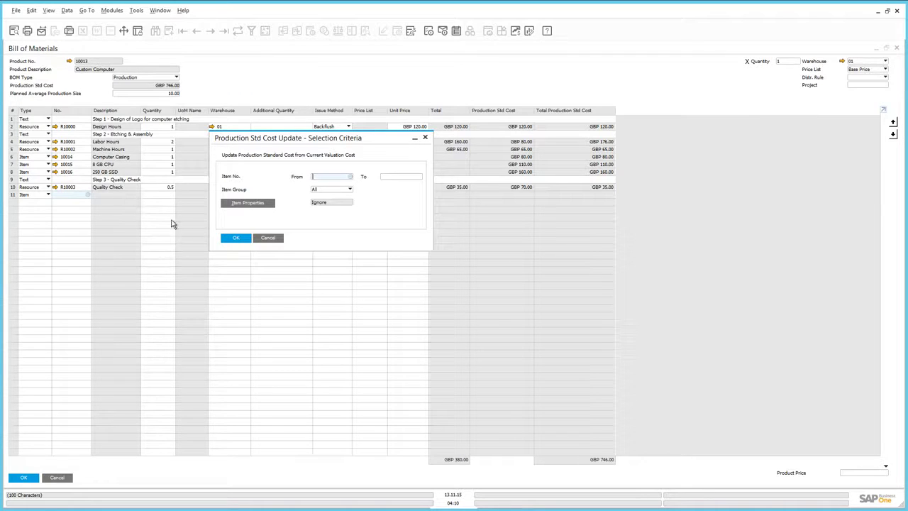
pyautogui.click(234, 238)
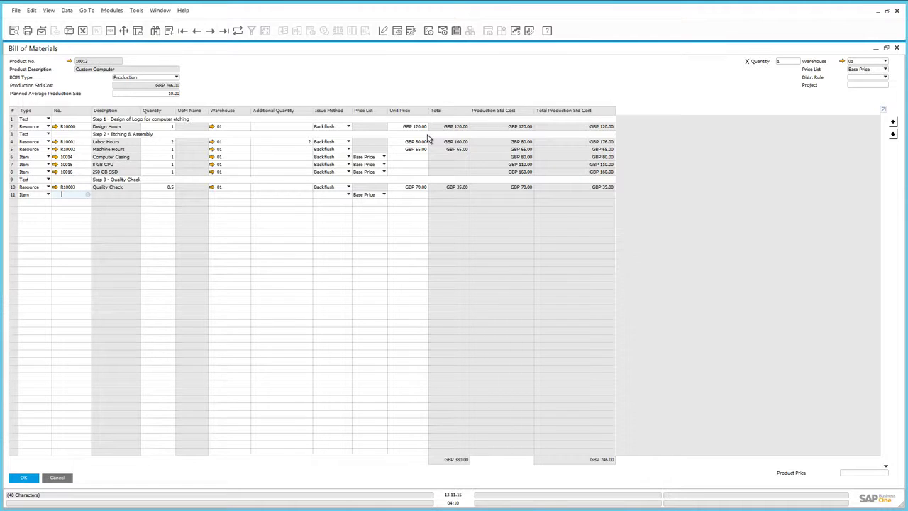
# - Close the bill with OK and view production order 159's resource allocation options for Design Hours
pyautogui.click(29, 477)
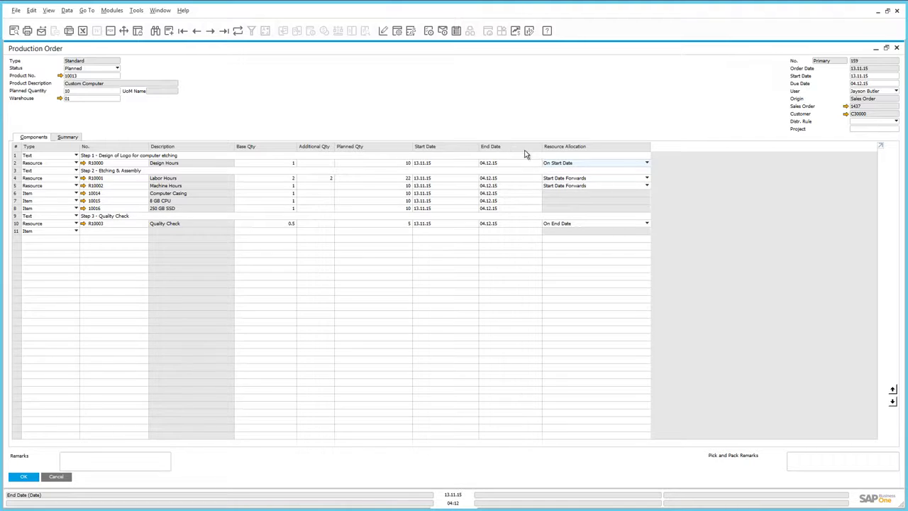
pyautogui.click(584, 164)
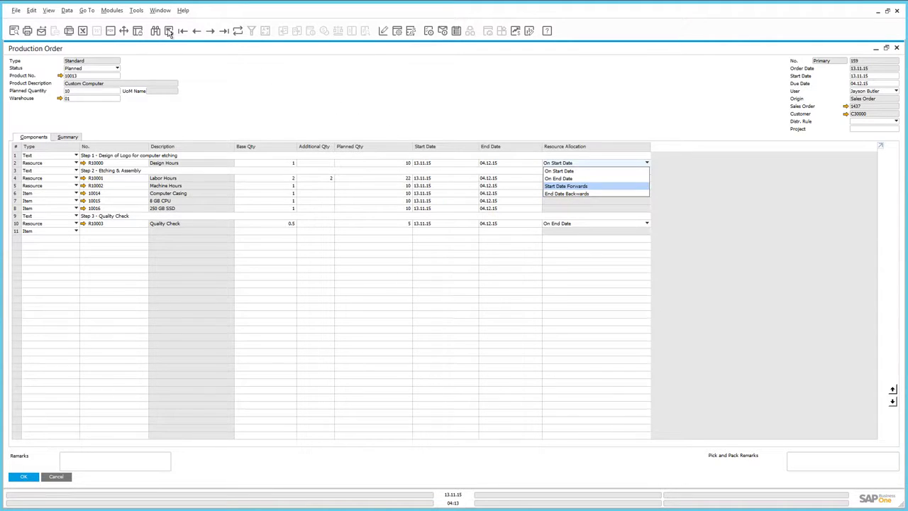
pyautogui.click(112, 10)
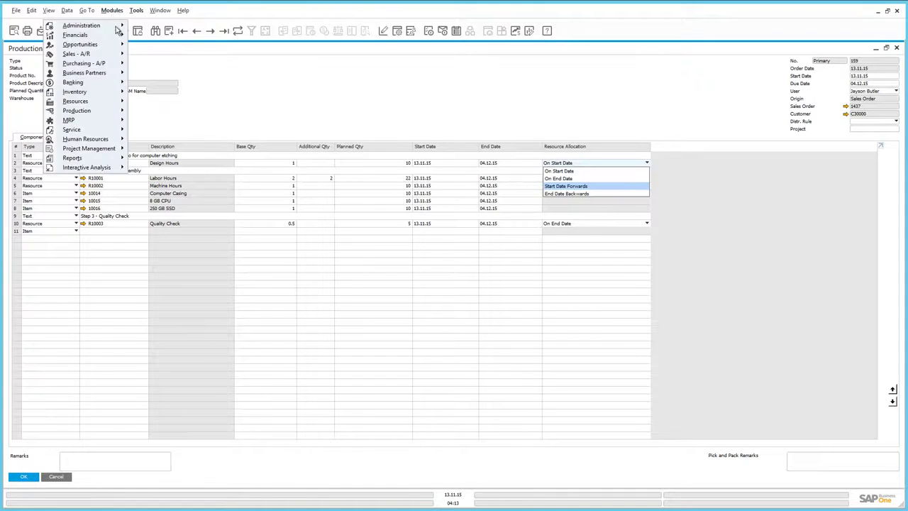
pyautogui.moveTo(116, 101)
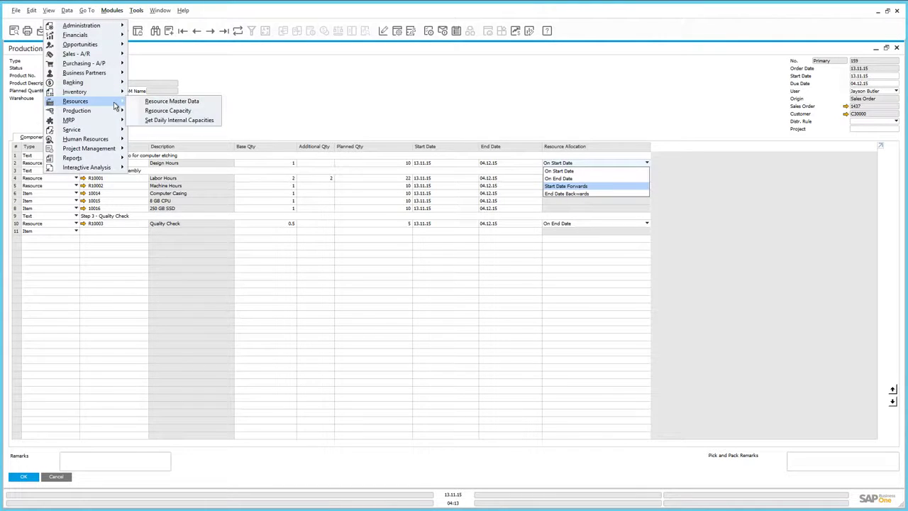
pyautogui.click(152, 113)
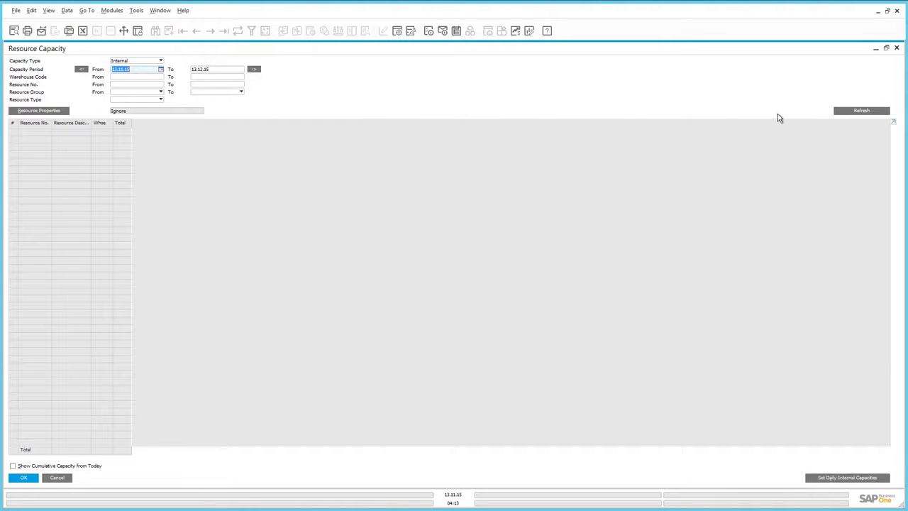
pyautogui.click(845, 114)
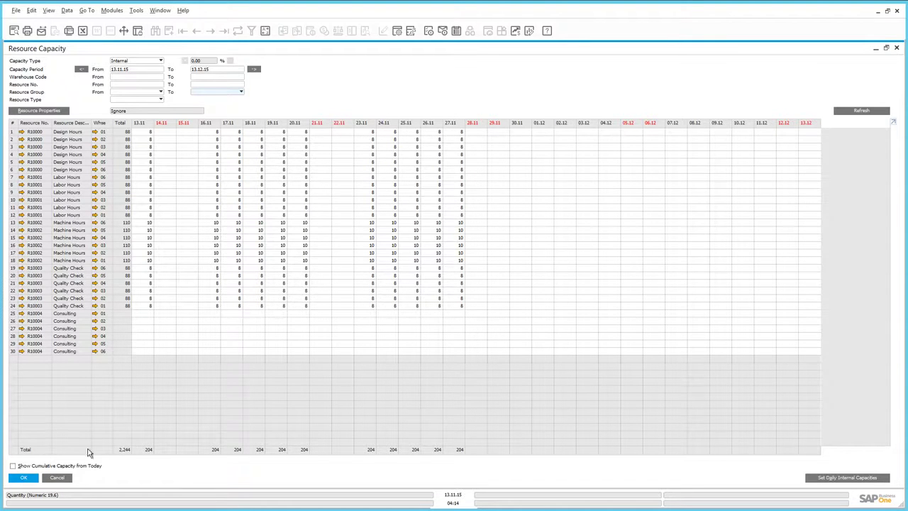
pyautogui.click(35, 479)
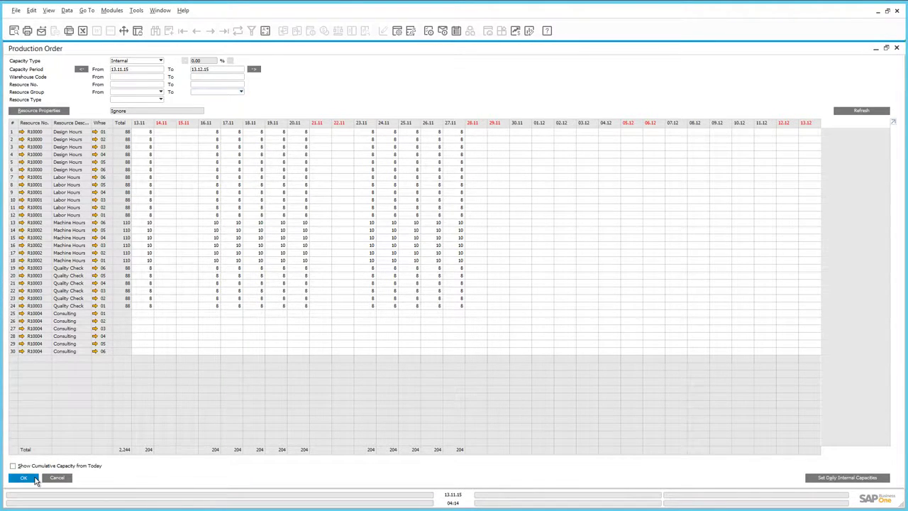